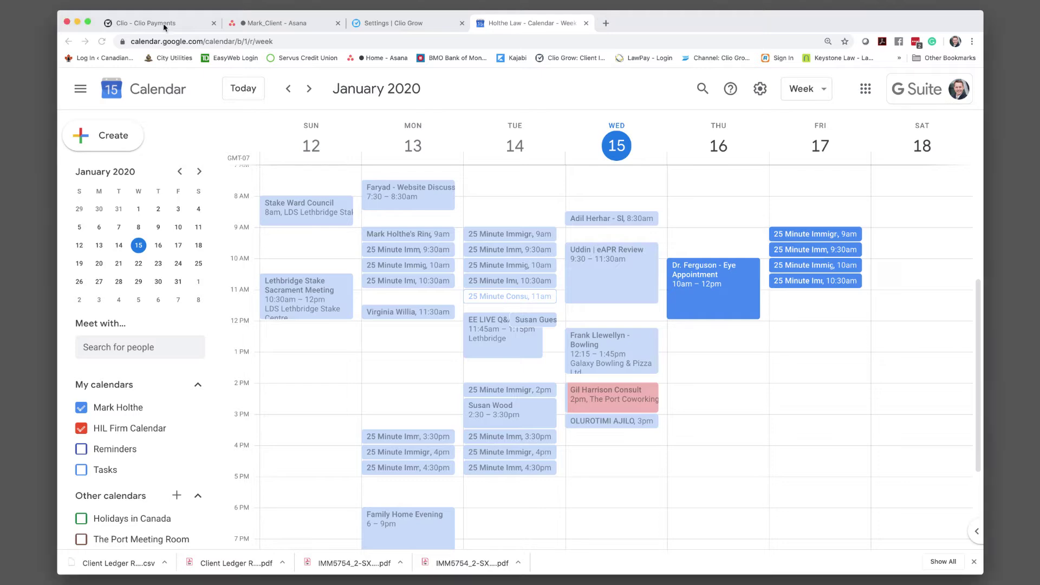
From Clio Payments transactions, open the contact of the client who paid $105.00 on 01/10/2020.
click(146, 22)
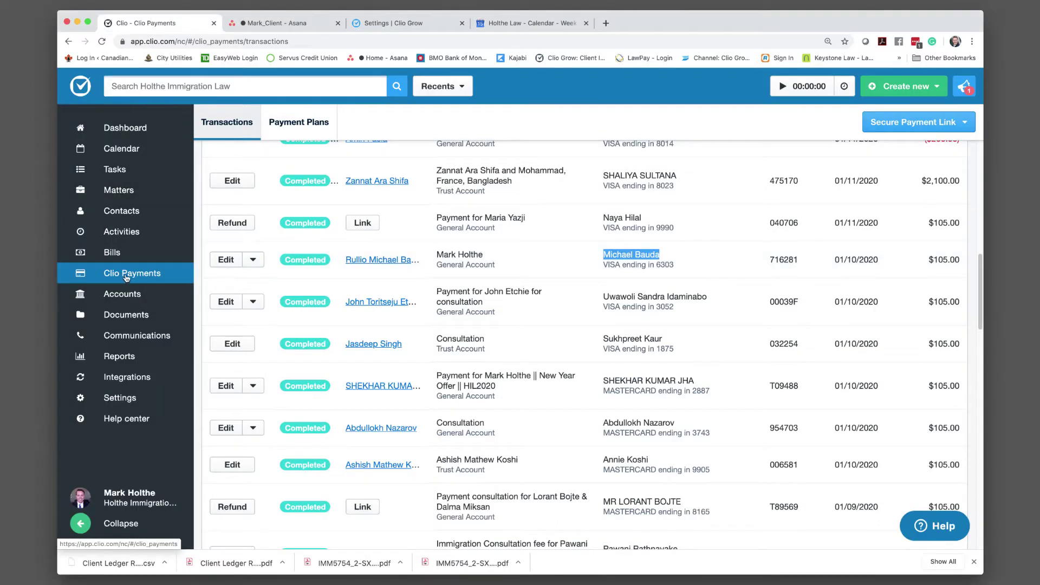
click(378, 262)
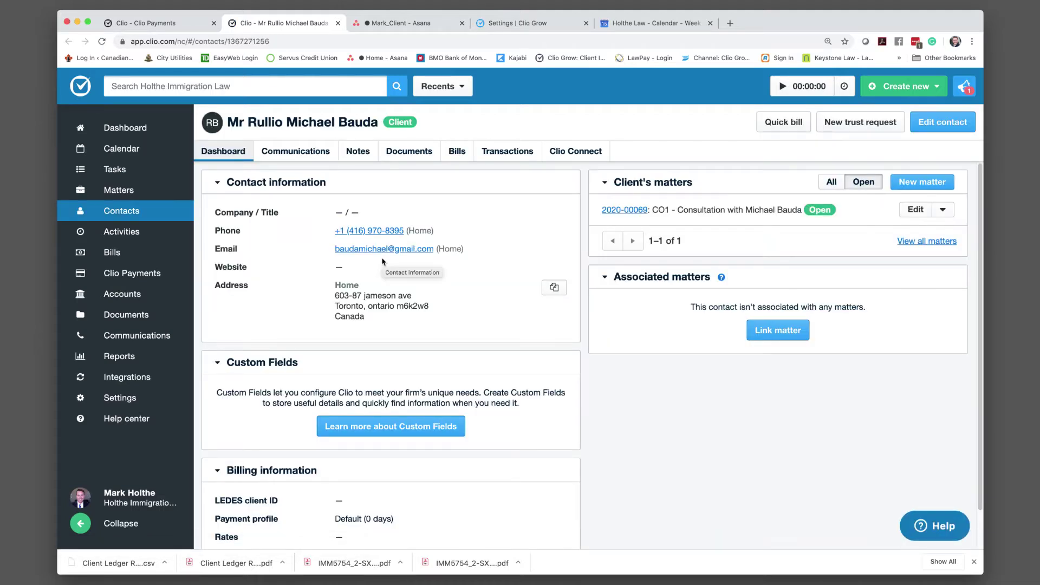
Switch the client's Transactions view from Trust Account to General Account to reveal the CAD105.00 payment.
click(507, 153)
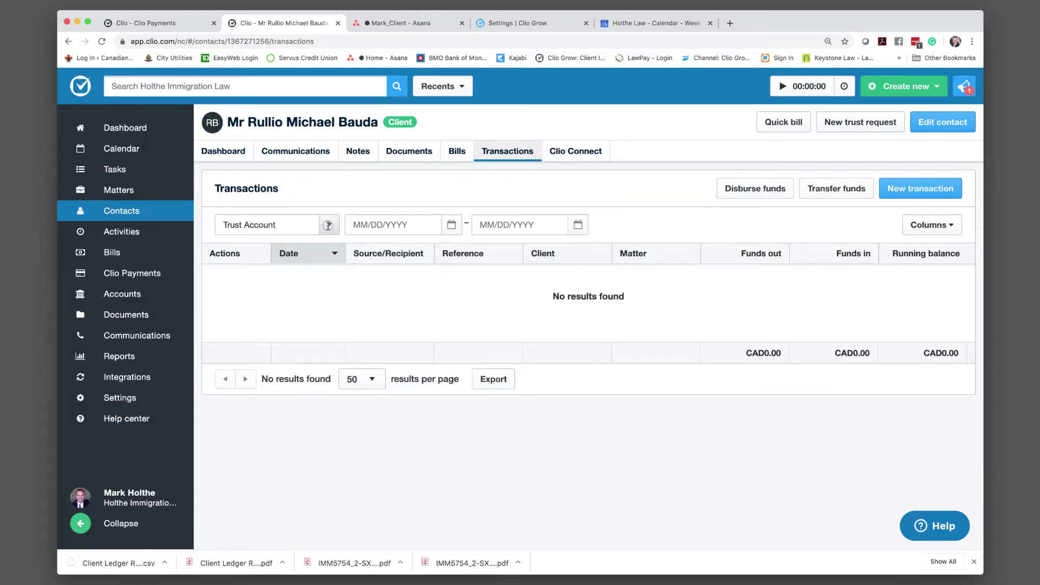
click(329, 225)
click(283, 242)
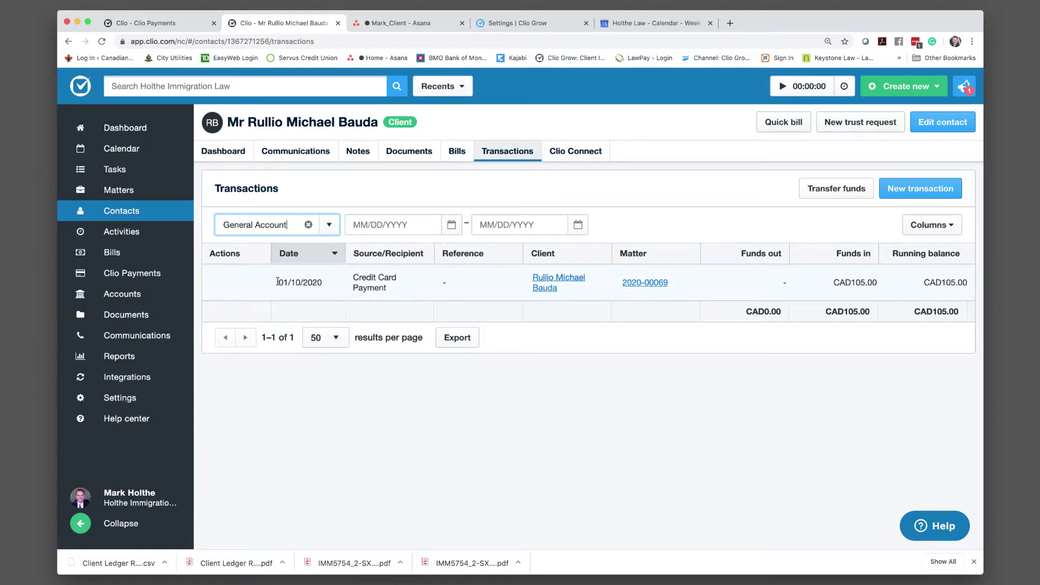
drag(277, 282, 324, 283)
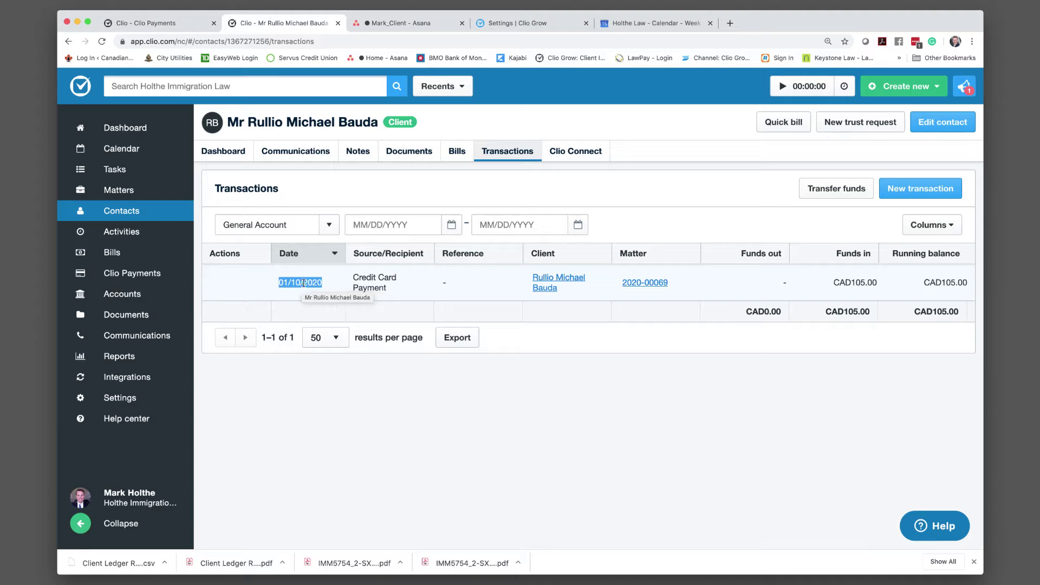
From the client's dashboard, open matter 2020-00069 and start a Quick bill from its Financial panel.
click(223, 155)
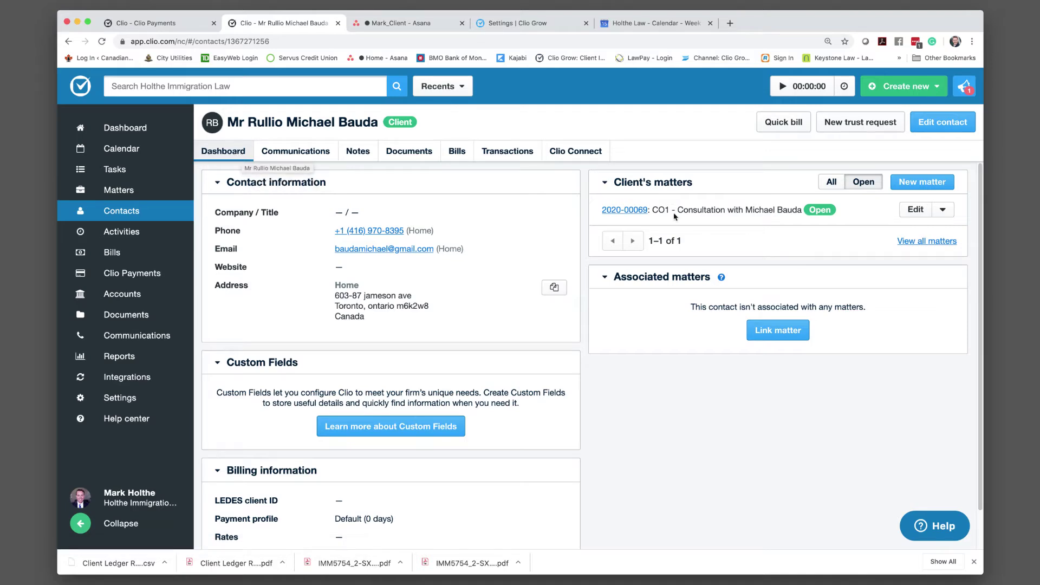
click(628, 211)
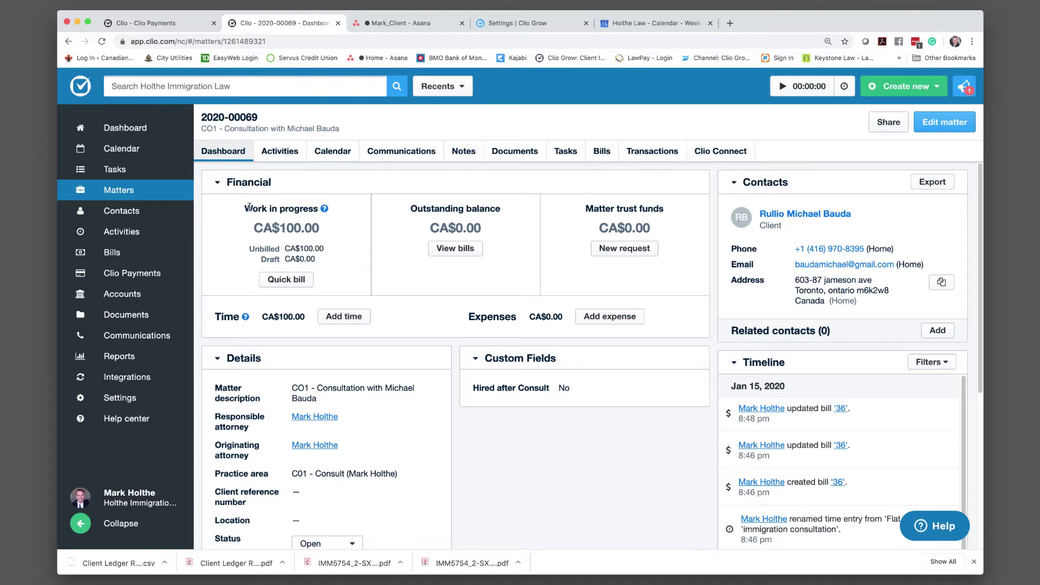
drag(244, 208, 336, 225)
scroll(353, 224, down, 2)
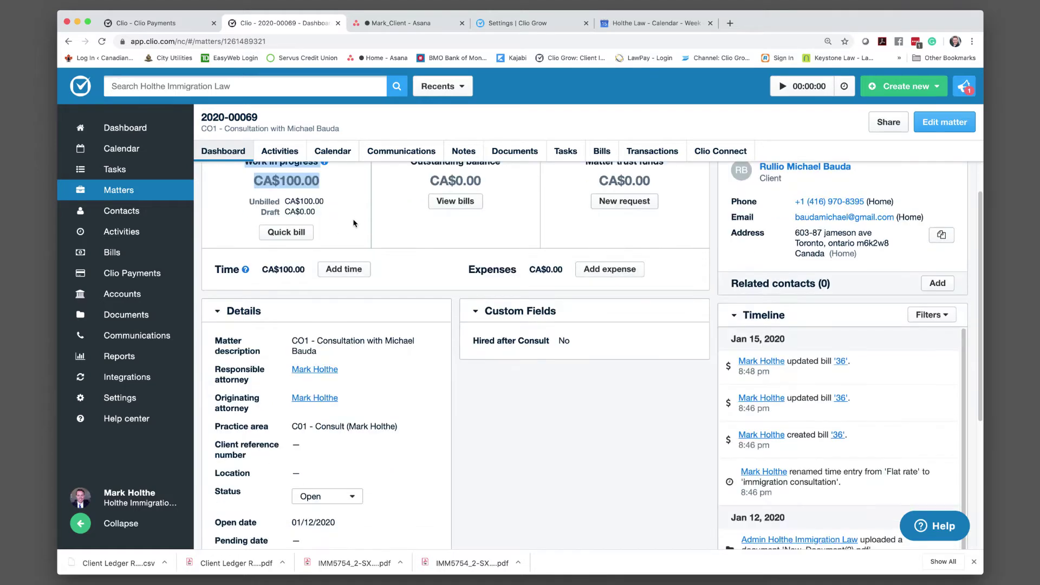
scroll(379, 232, up, 2)
drag(585, 209, 677, 202)
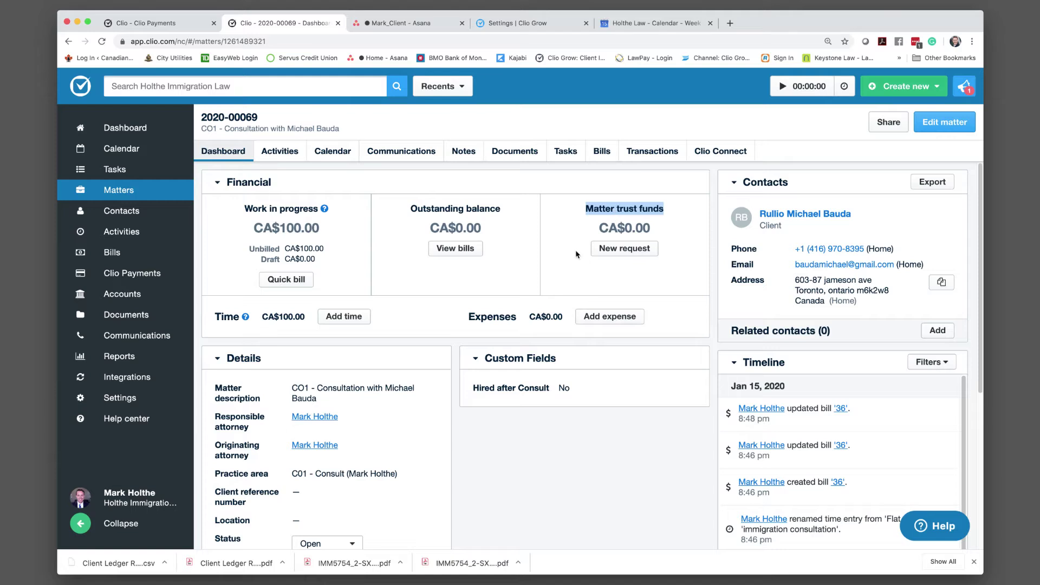
click(287, 280)
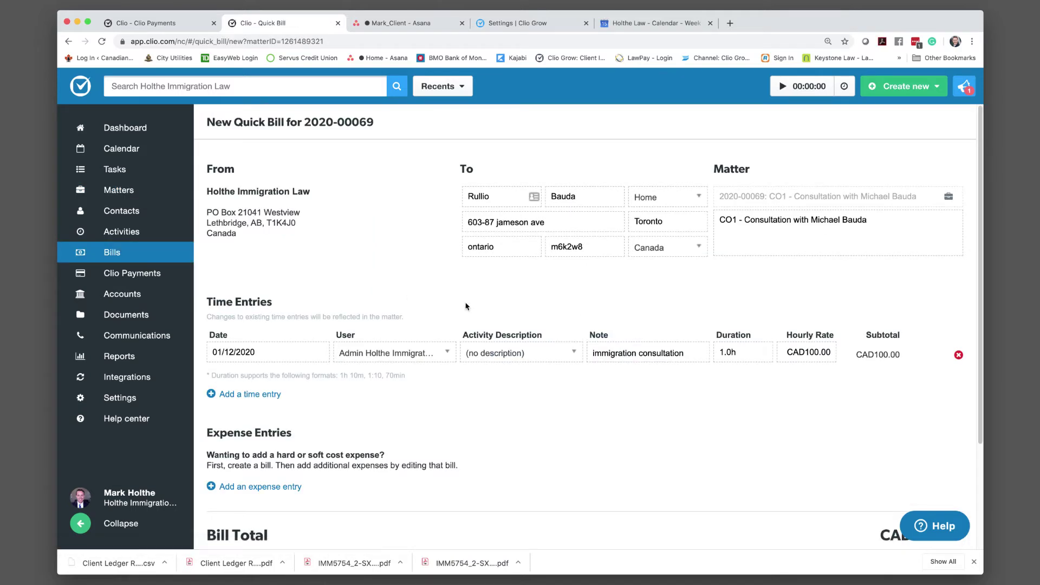
Change the consultation time entry's date from 01/12/2020 to 01/10/2020.
scroll(623, 311, down, 1)
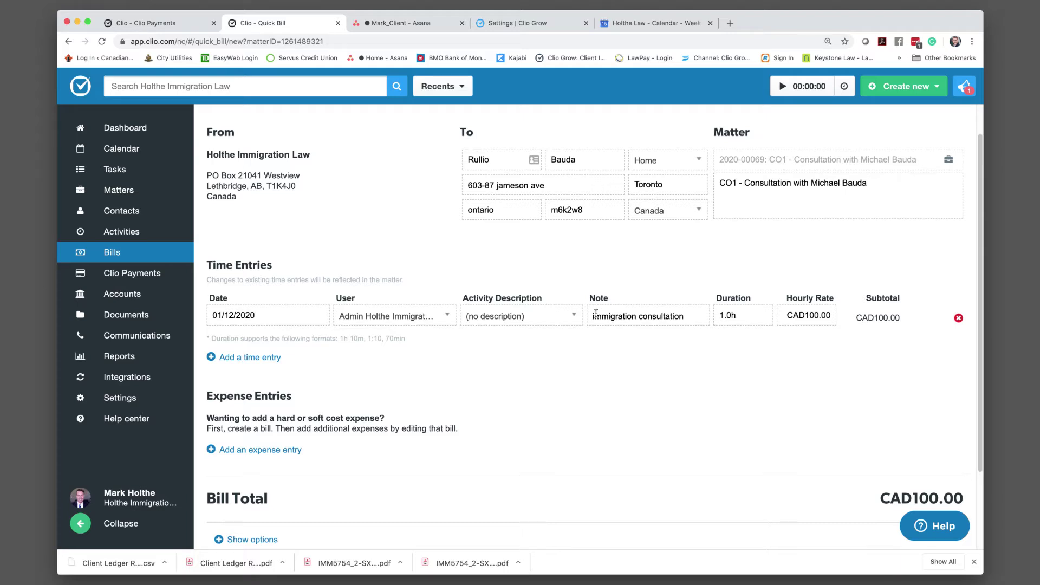
drag(596, 314, 693, 325)
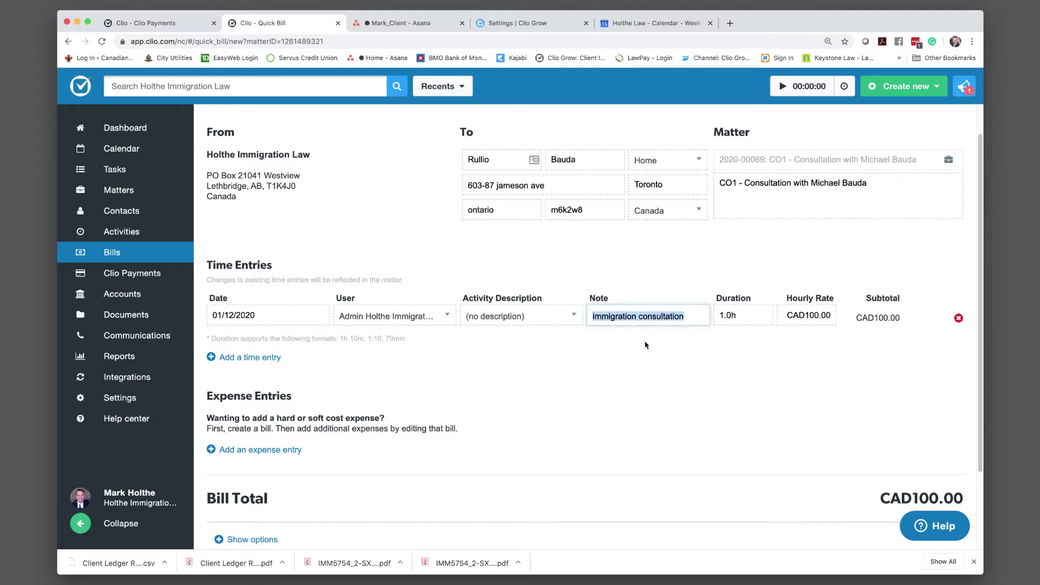
click(625, 332)
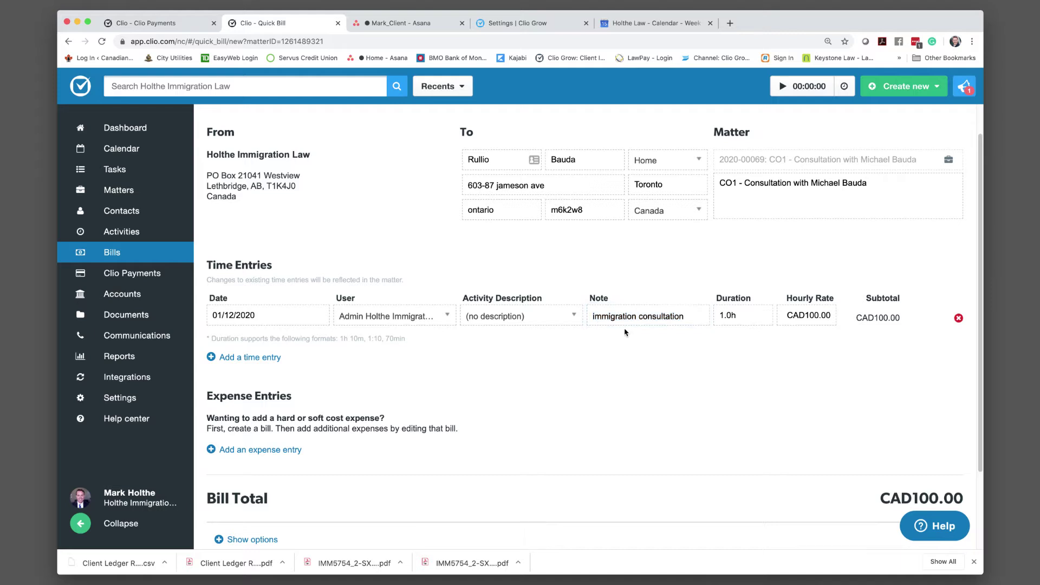
scroll(555, 347, down, 1)
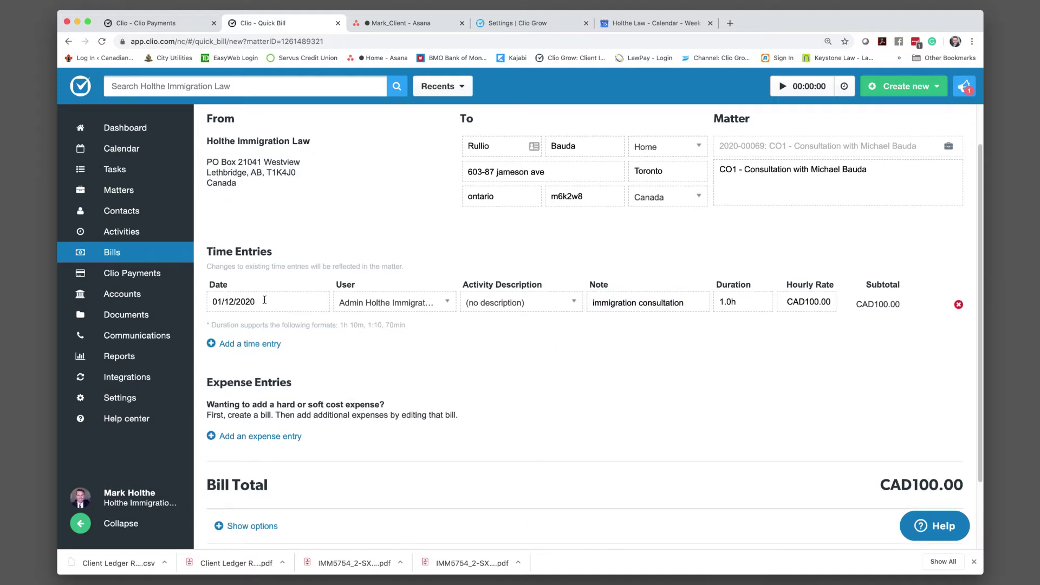
drag(276, 302, 209, 302)
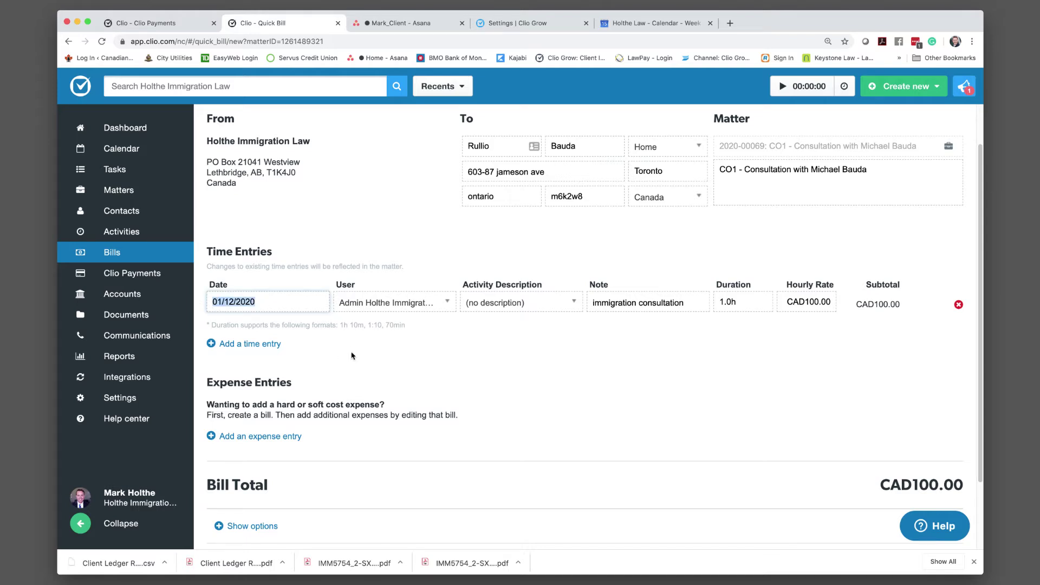
click(245, 304)
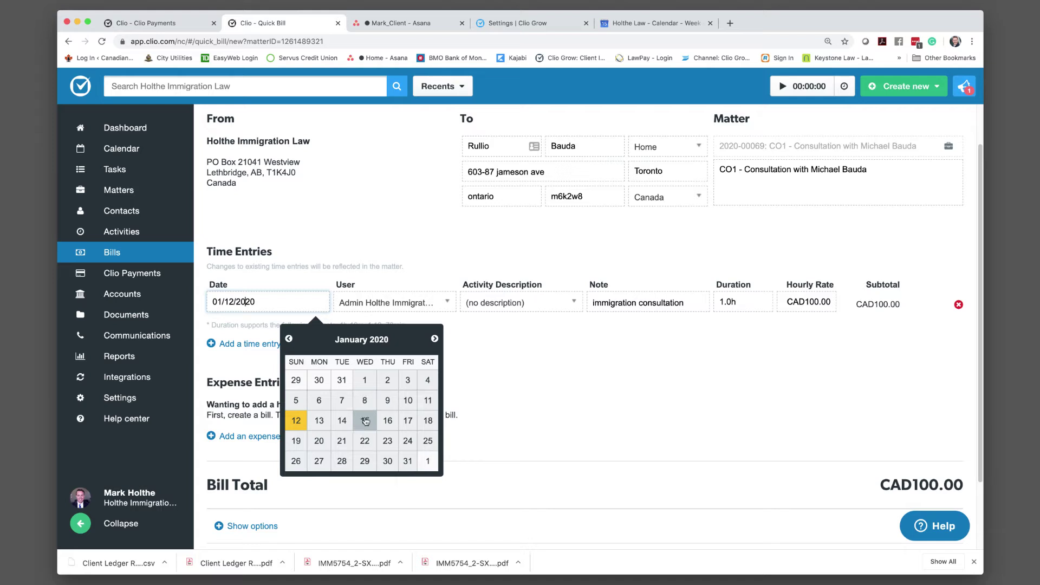
click(408, 401)
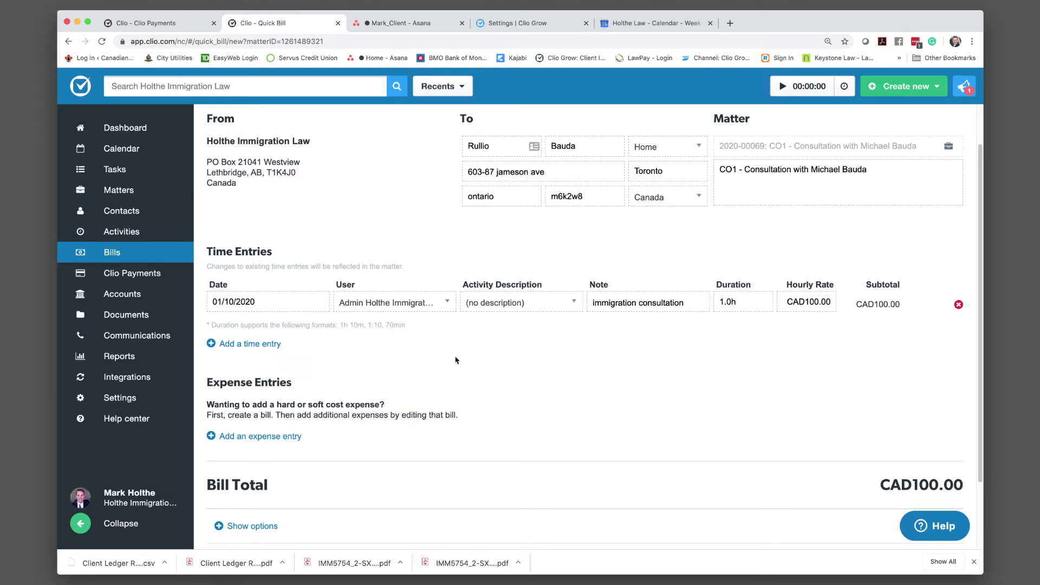
Expand the quick bill's additional options.
scroll(512, 362, down, 1)
scroll(513, 363, down, 3)
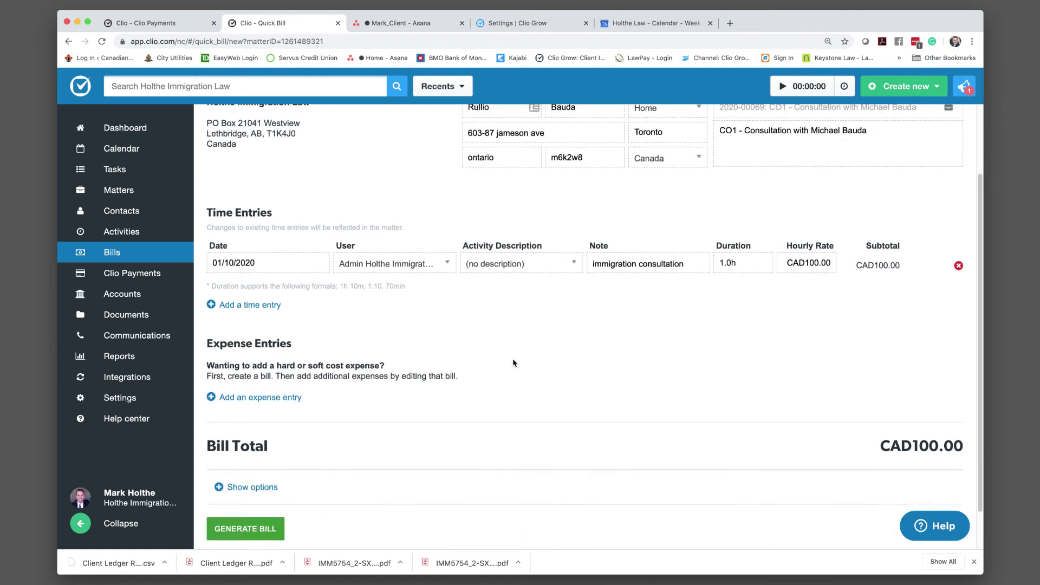
click(252, 442)
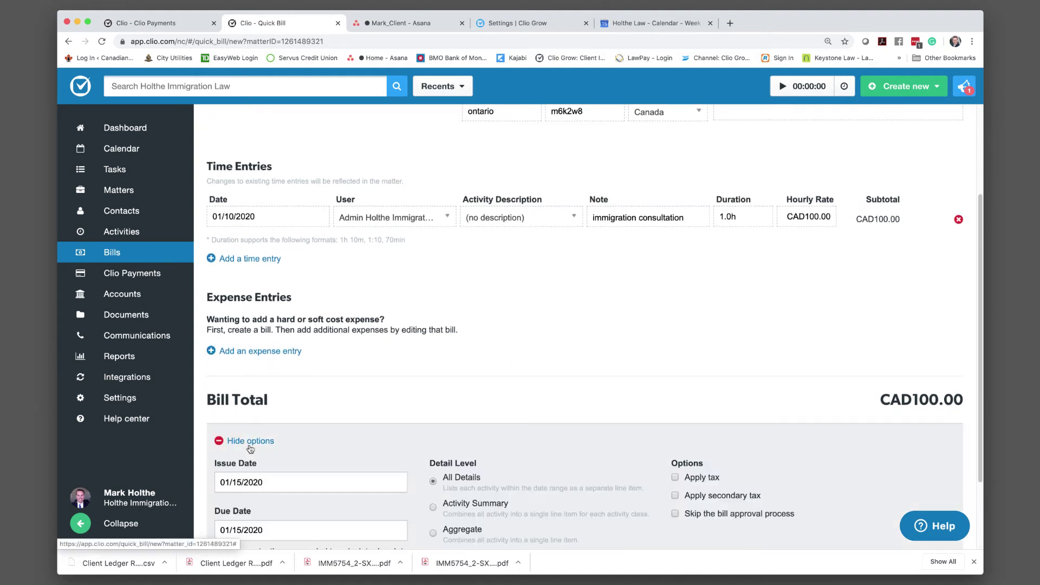
Apply tax, set issue and due dates to 01/10/2020, and generate the CAD105.00 bill.
click(675, 478)
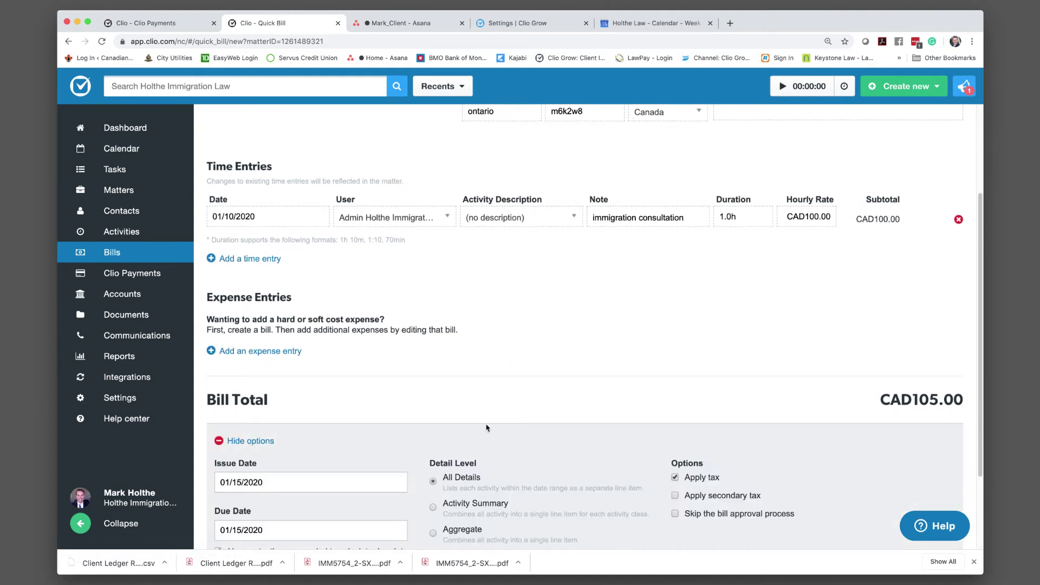
scroll(481, 364, down, 5)
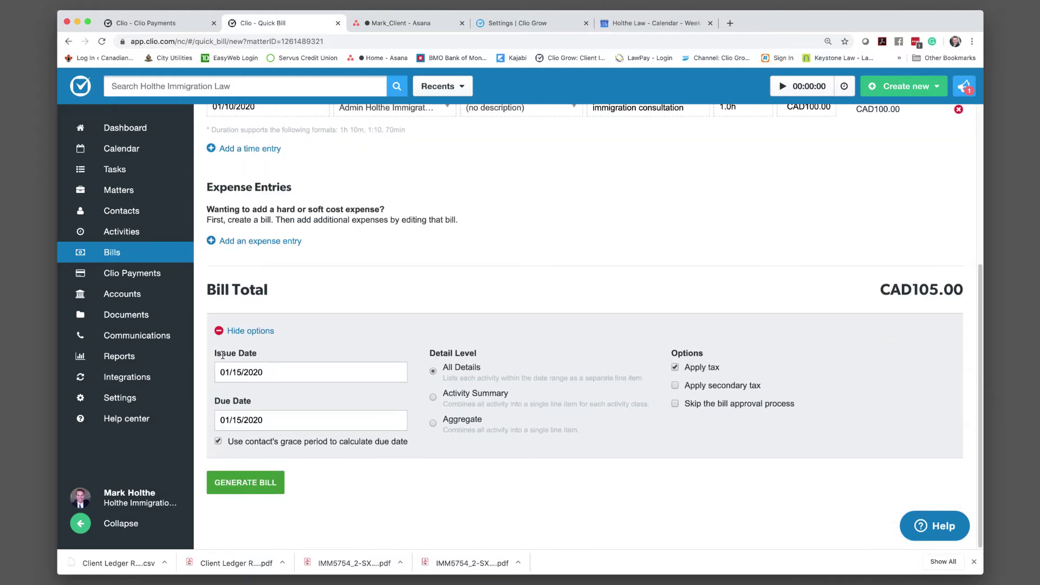
drag(268, 373, 189, 371)
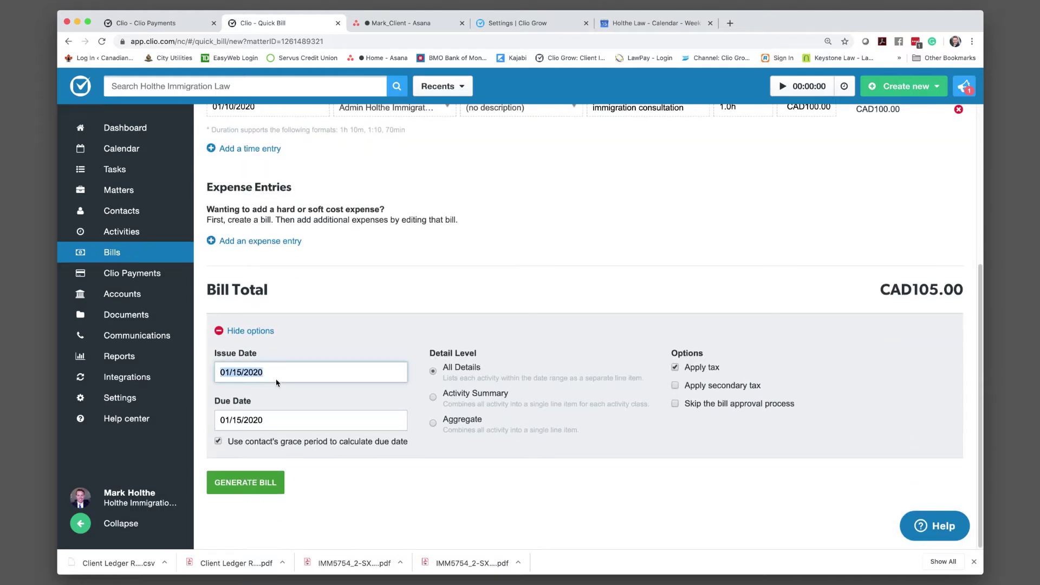
click(278, 378)
click(443, 472)
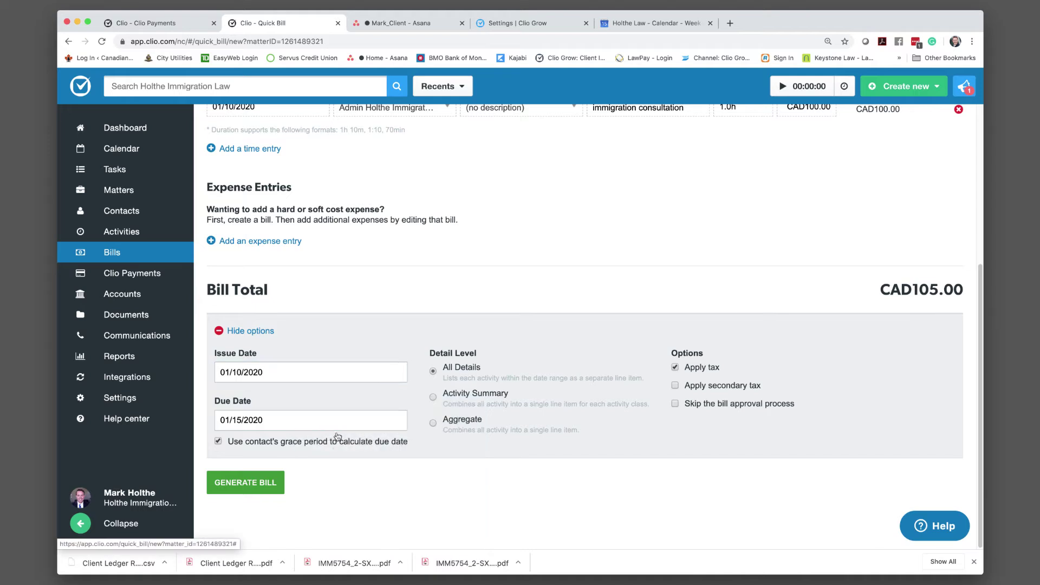
drag(306, 428, 145, 419)
click(288, 425)
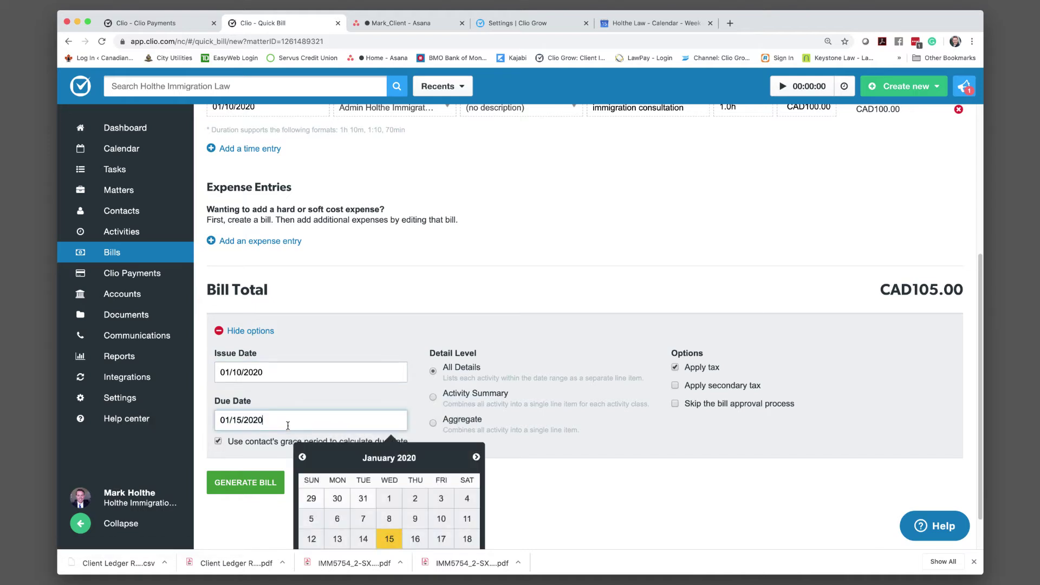
click(442, 519)
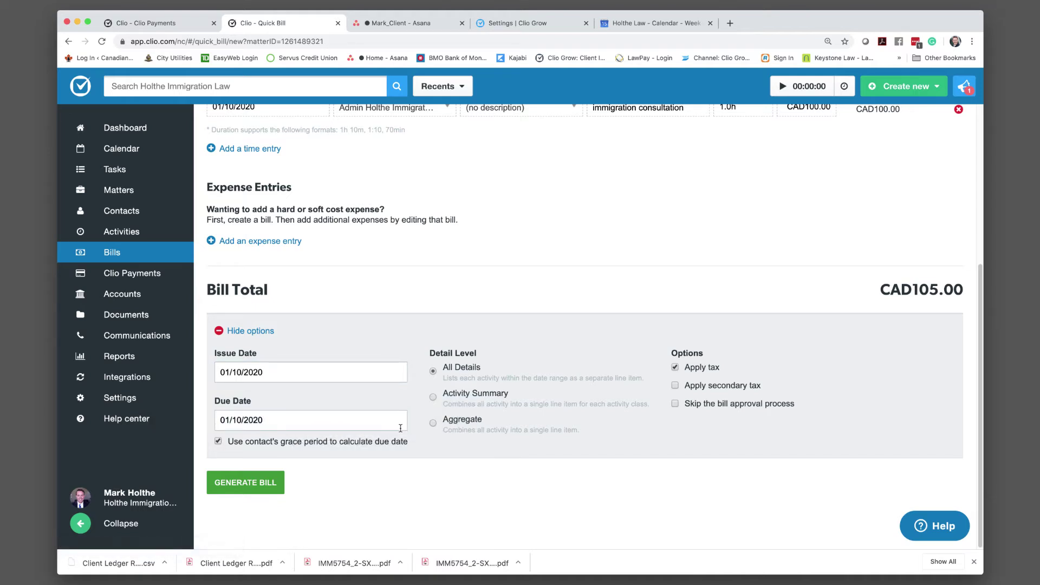
click(247, 484)
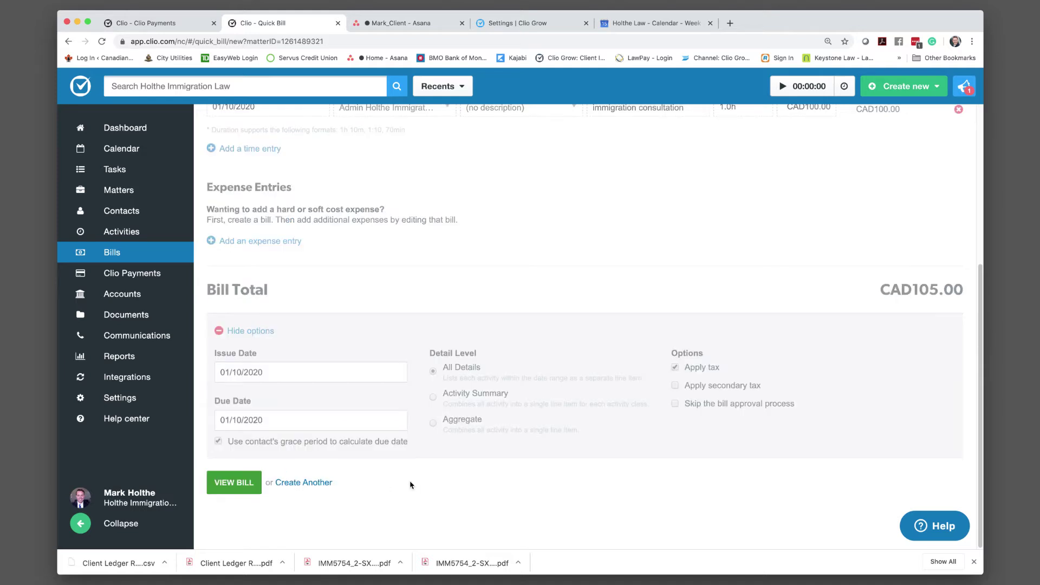
click(241, 482)
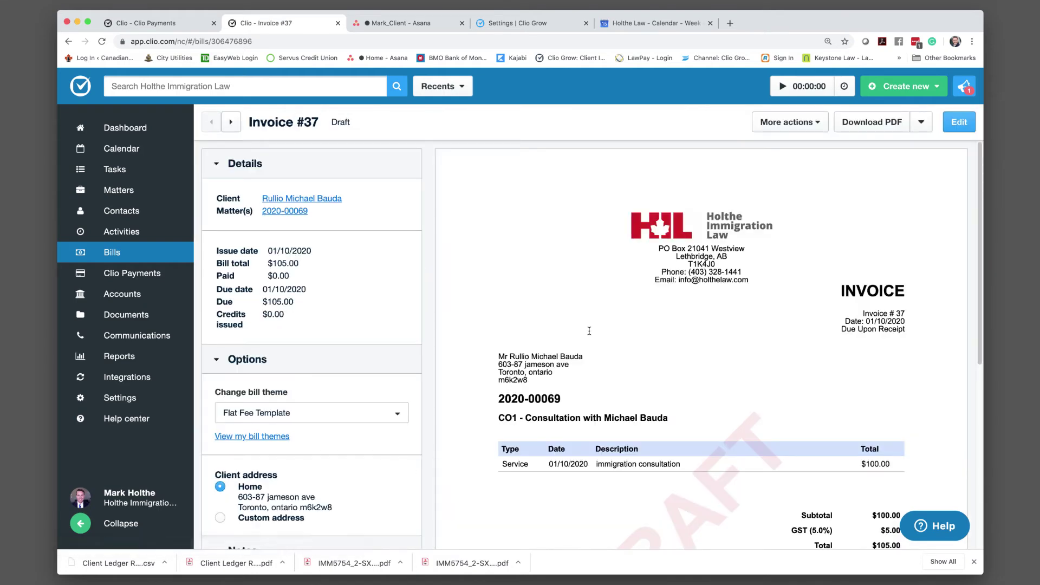
scroll(474, 391, down, 4)
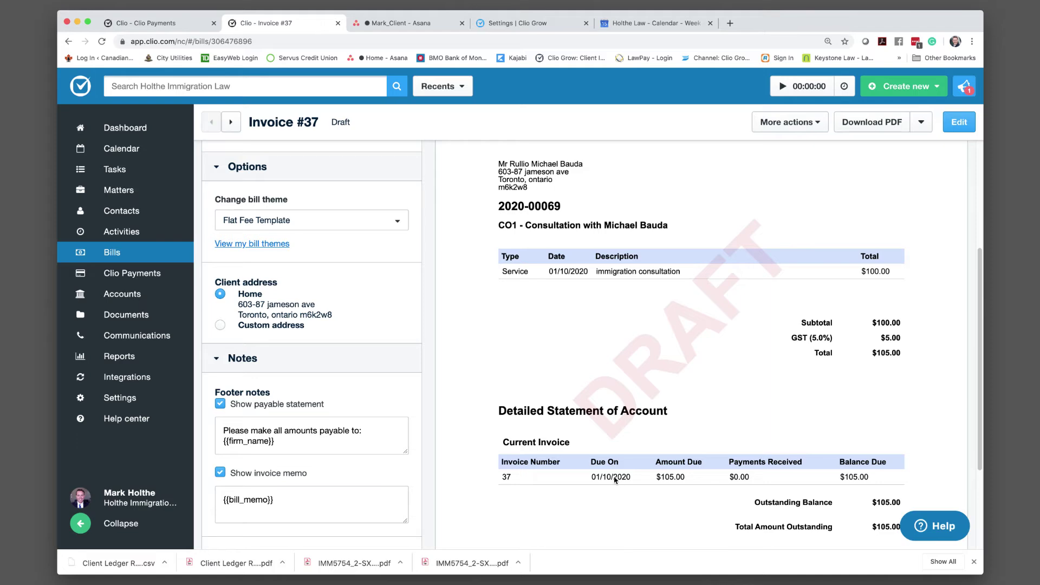
scroll(639, 488, down, 3)
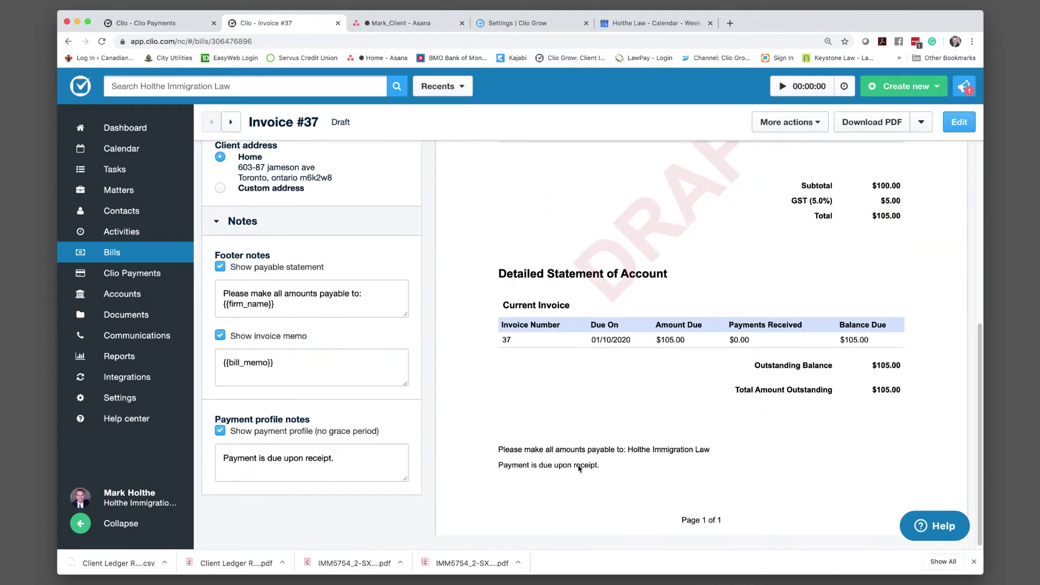
scroll(587, 415, up, 7)
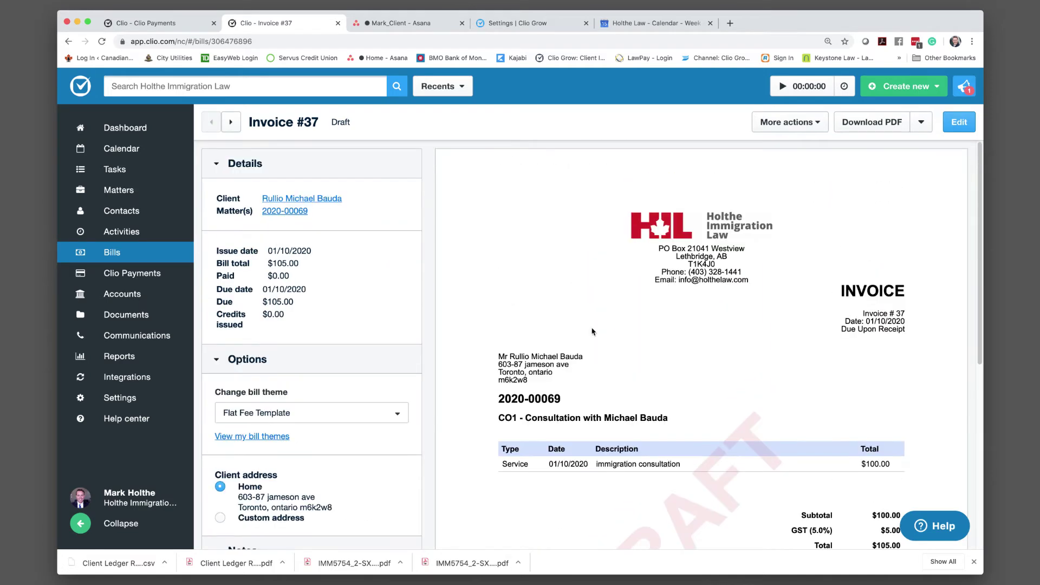
Approve Invoice #37 keeping its 01/10/2020 issue date, leaving $105.00 awaiting payment.
click(793, 123)
click(784, 172)
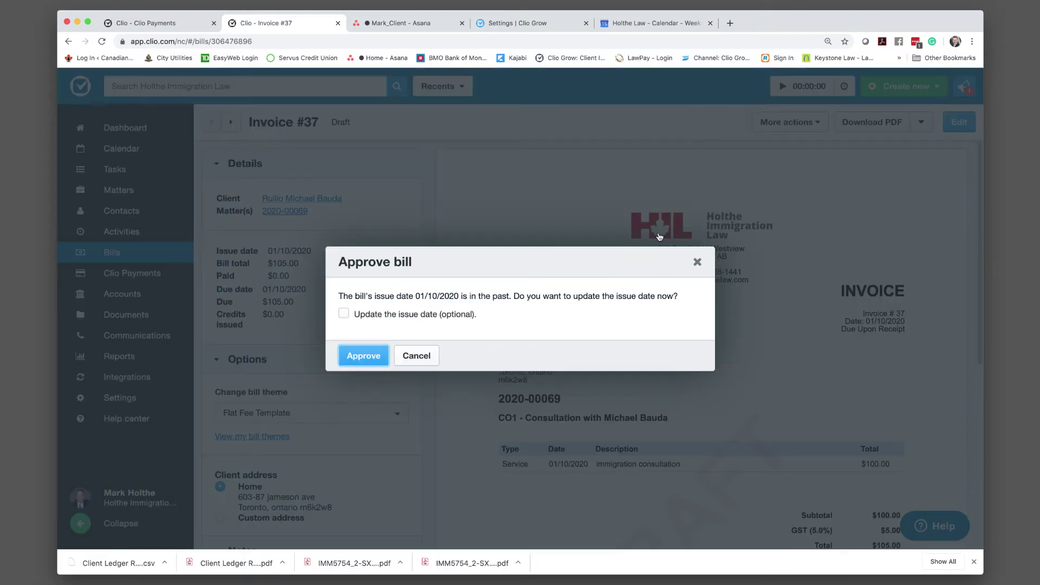
click(363, 355)
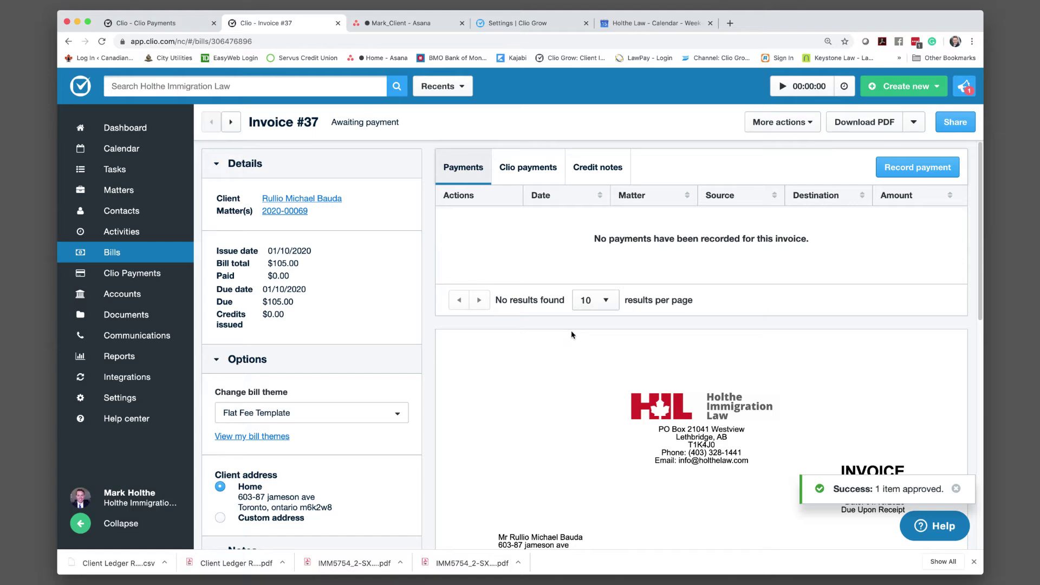
scroll(570, 335, down, 15)
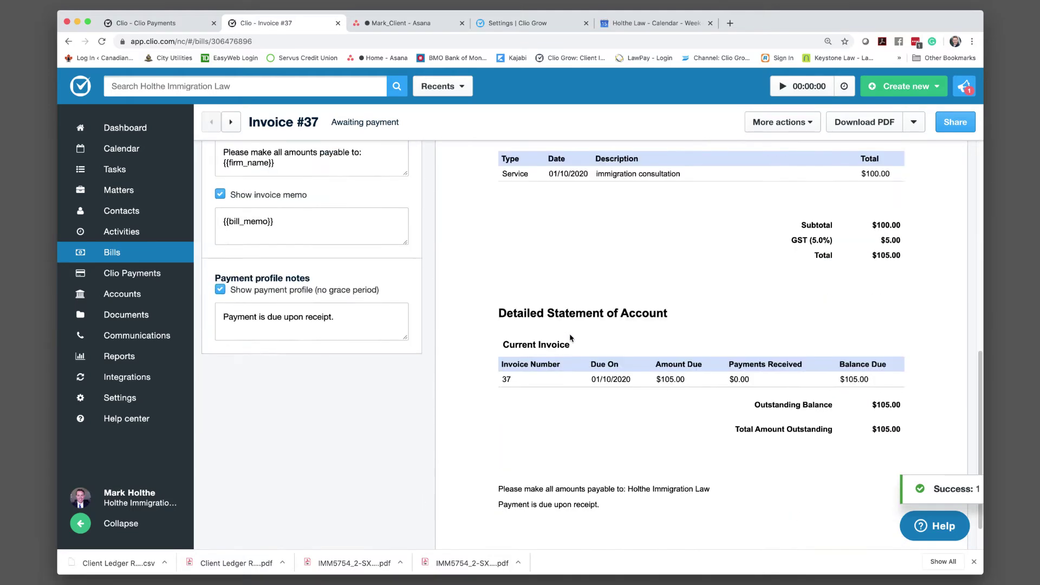
scroll(570, 336, up, 15)
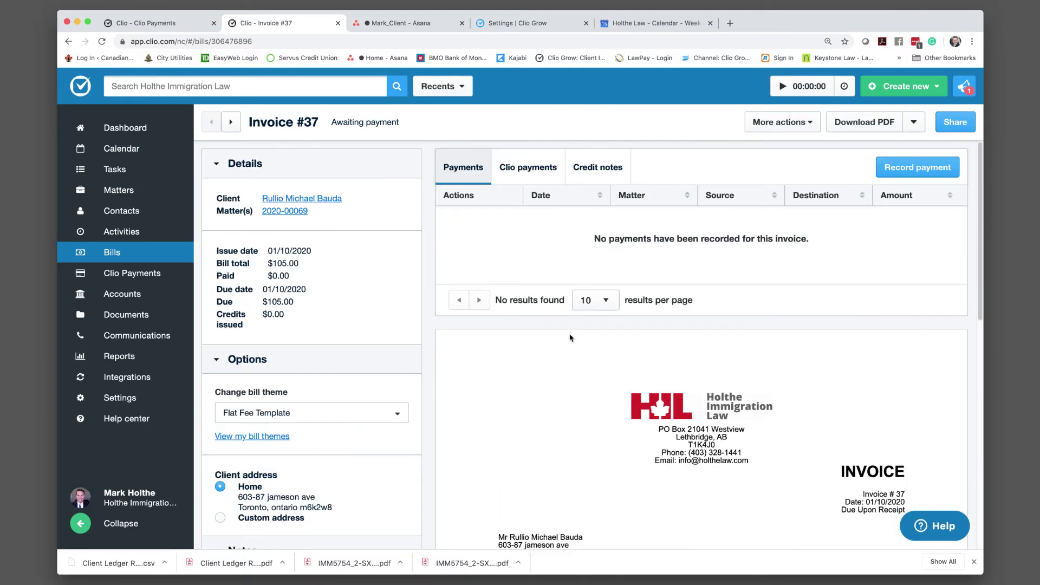
Start a payment on Invoice #37 dated 01/10/2020, sourced from the matter's General Account.
click(916, 171)
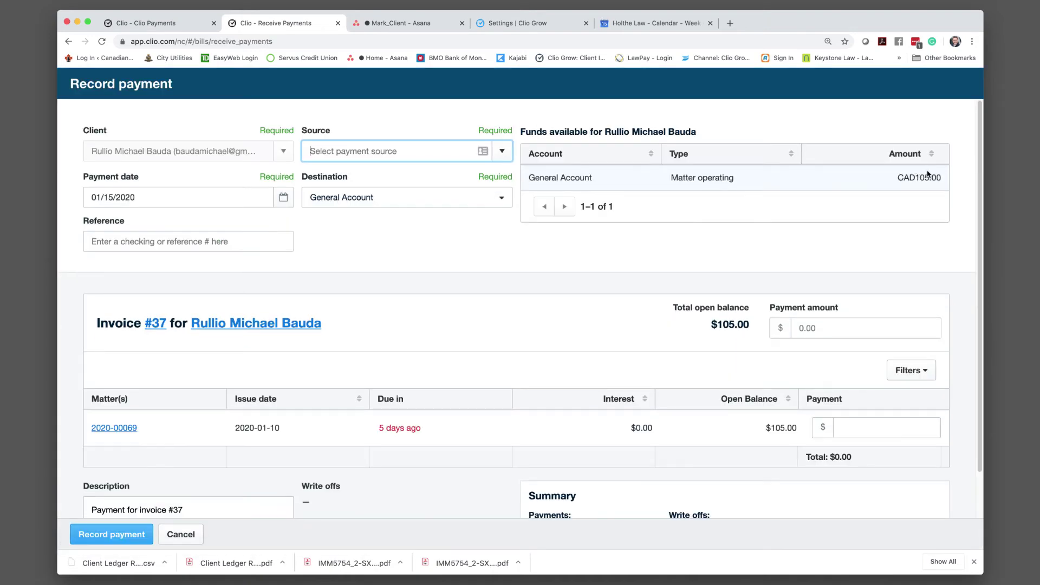
click(156, 197)
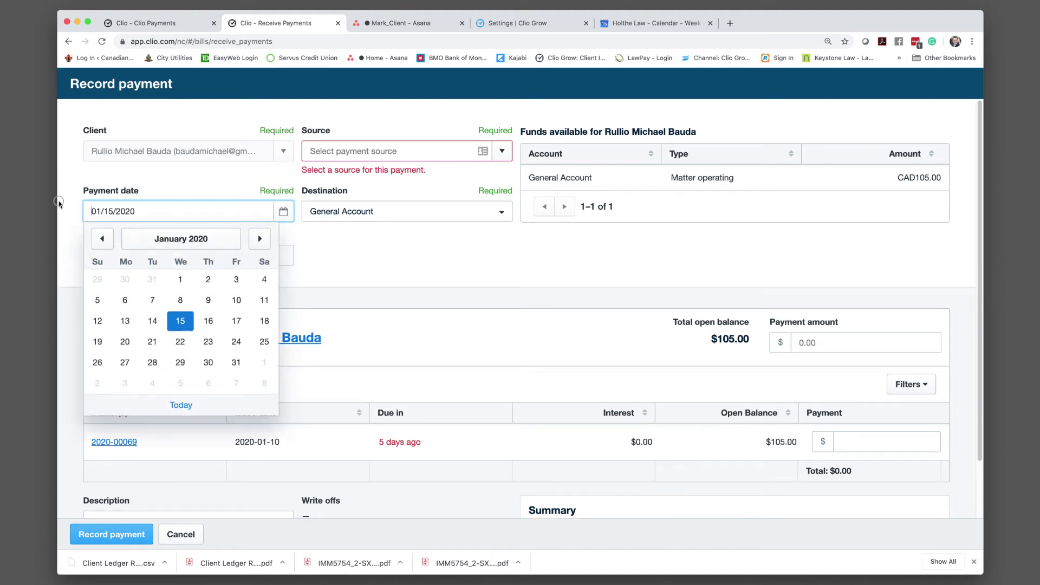
click(236, 300)
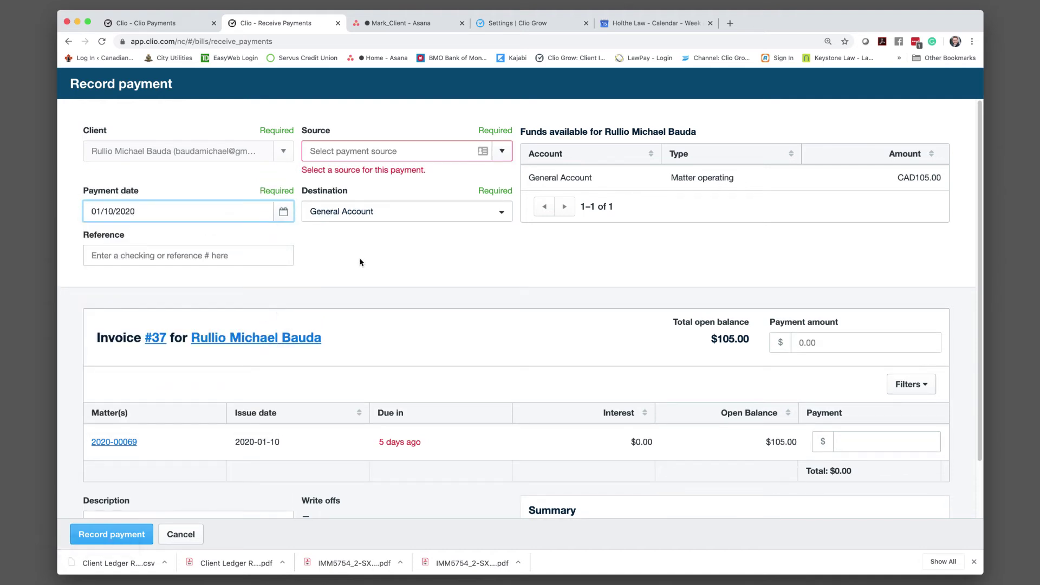
click(425, 152)
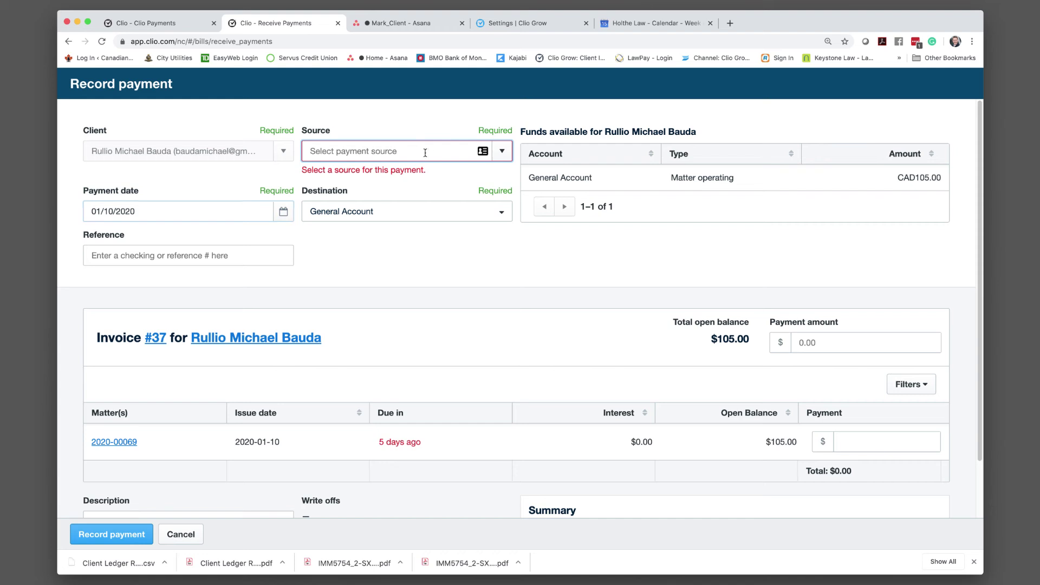
click(502, 151)
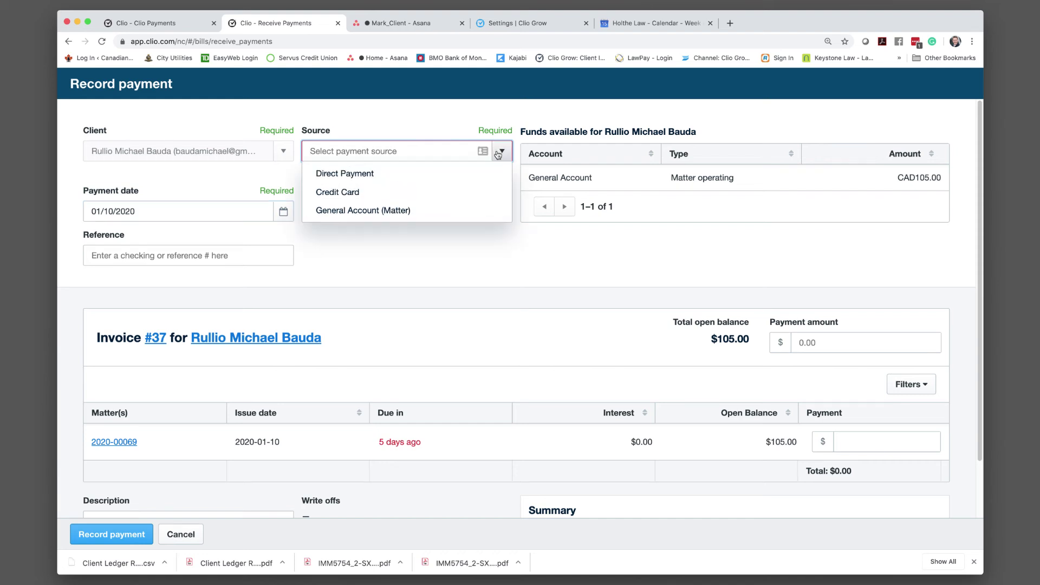
click(362, 211)
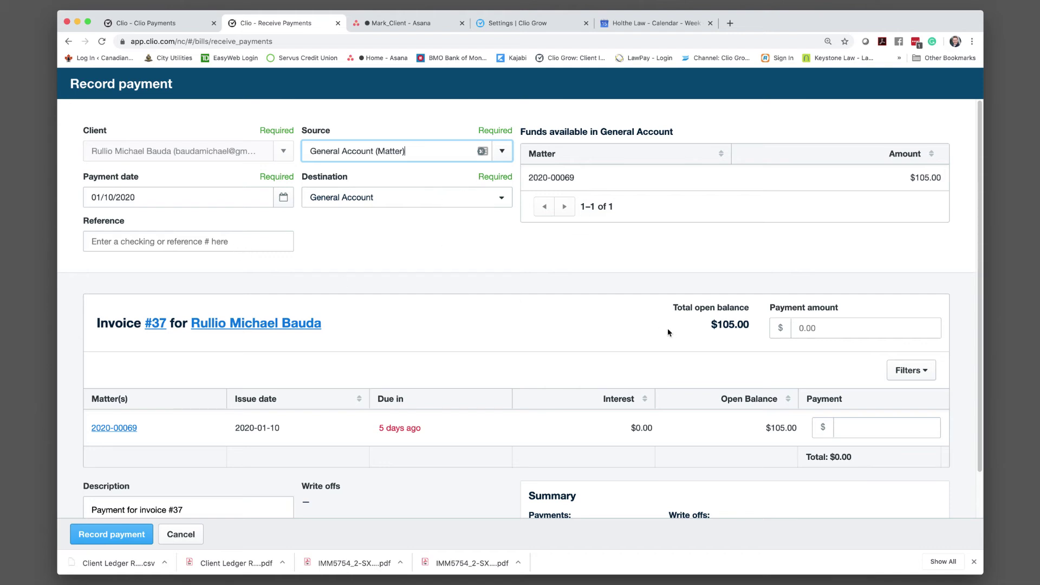
Enter a payment amount of 105 against the $105.00 balance and save the payment.
drag(82, 222, 137, 221)
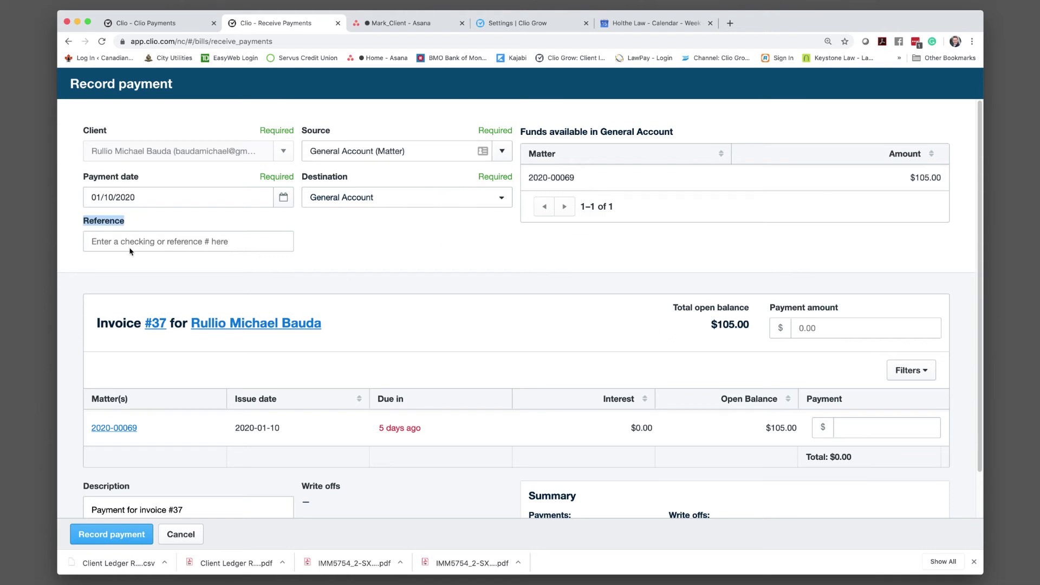
drag(674, 308, 750, 326)
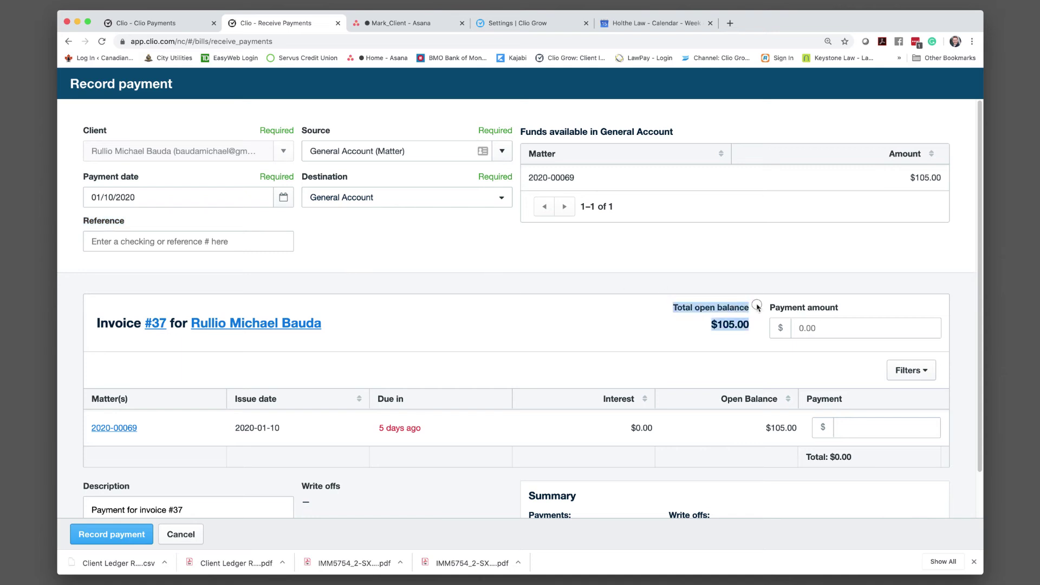
click(736, 343)
click(822, 329)
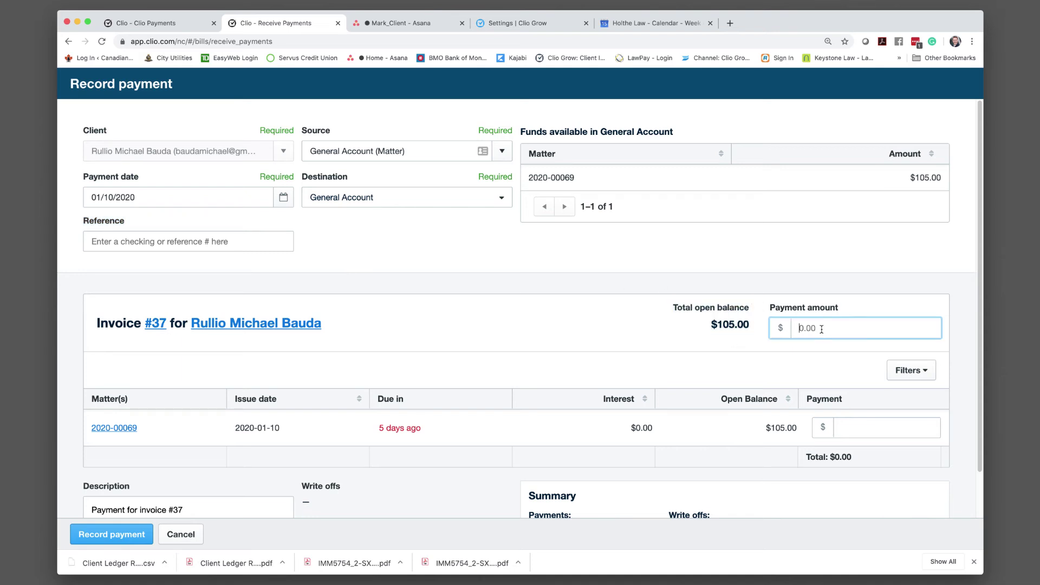
text(105)
click(631, 322)
scroll(616, 322, down, 2)
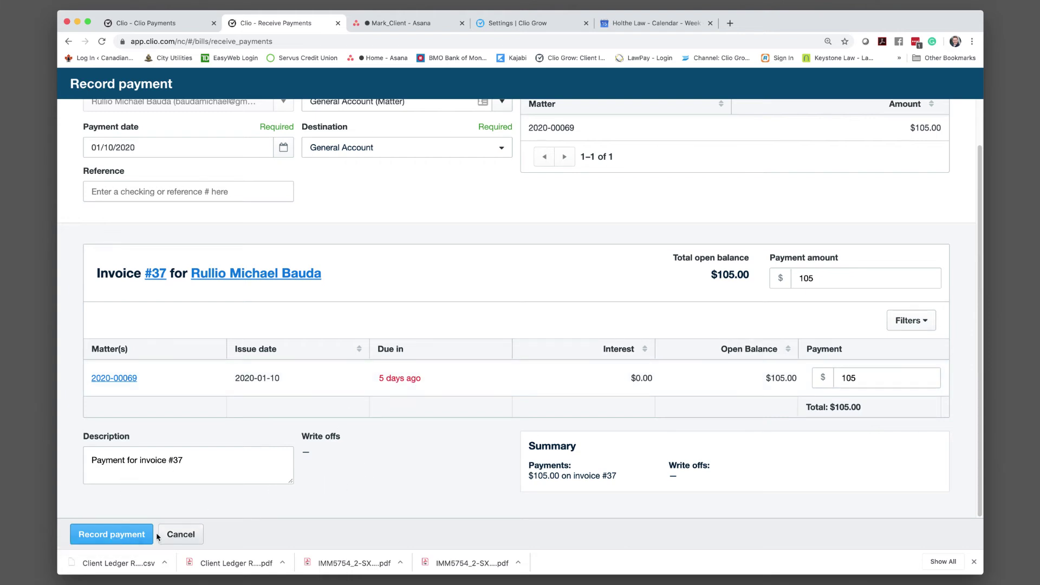
click(108, 534)
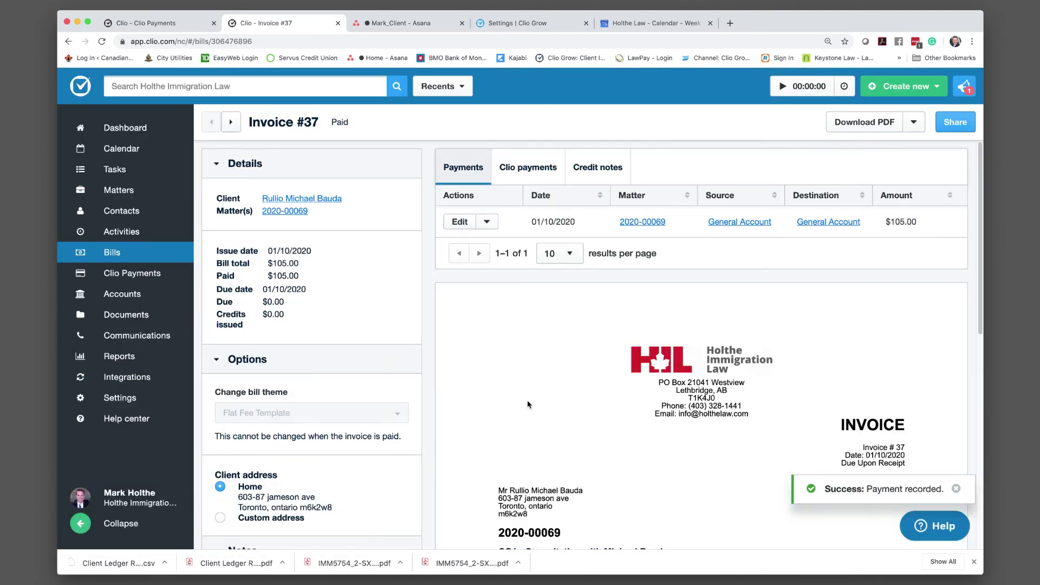
scroll(546, 395, down, 10)
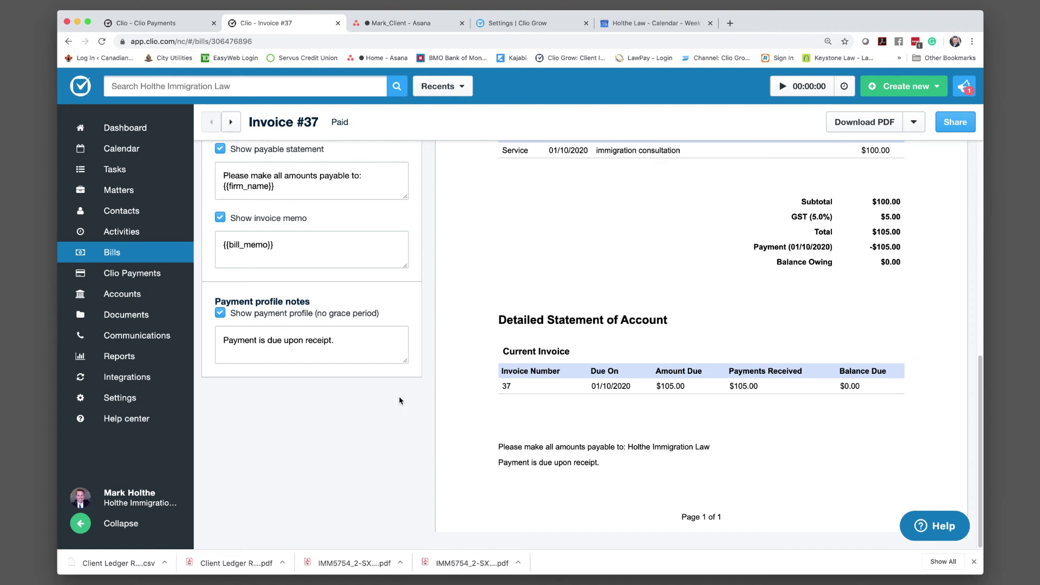
click(128, 273)
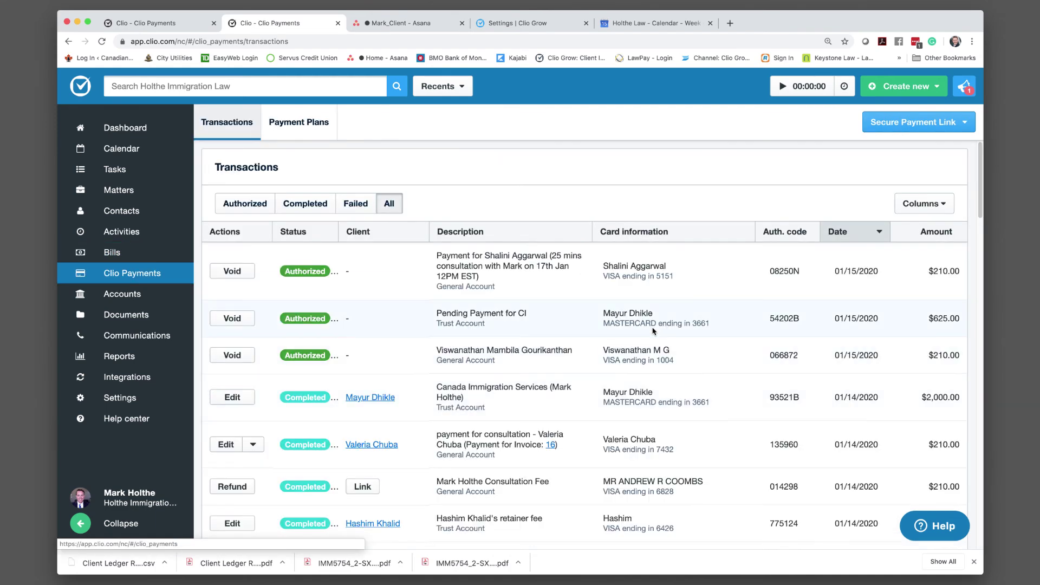
Scroll the Clio Payments transactions, comparing the 01/15/2020 and 01/14/2020 payment dates.
scroll(653, 331, down, 2)
drag(835, 211, 875, 210)
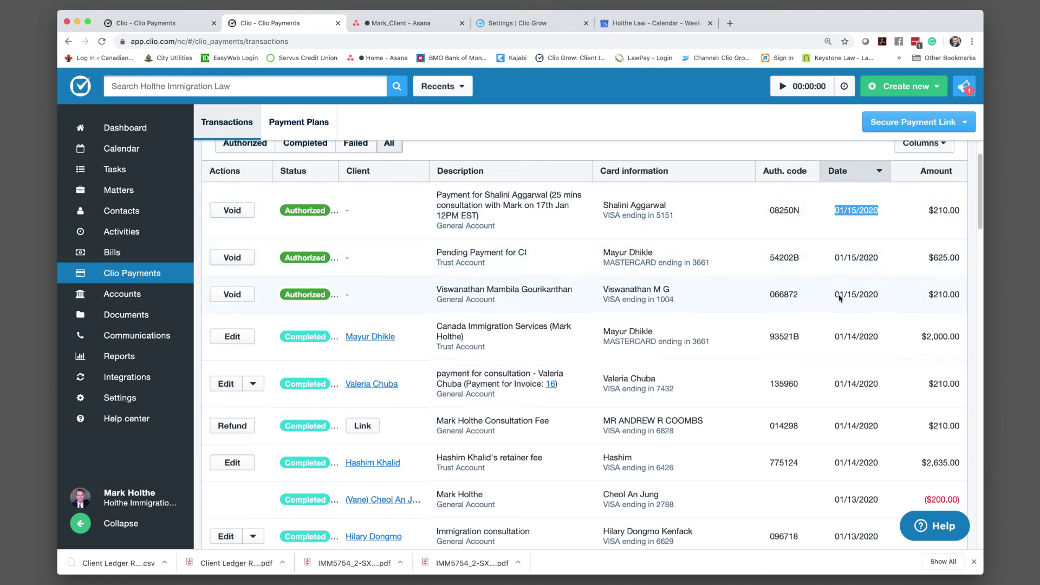
drag(835, 295, 880, 295)
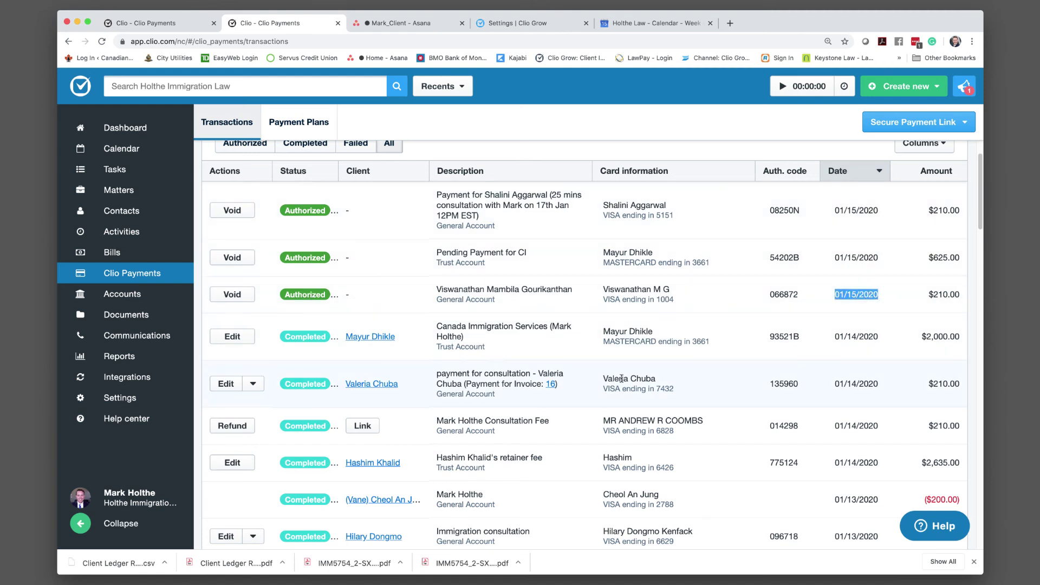
scroll(585, 380, down, 2)
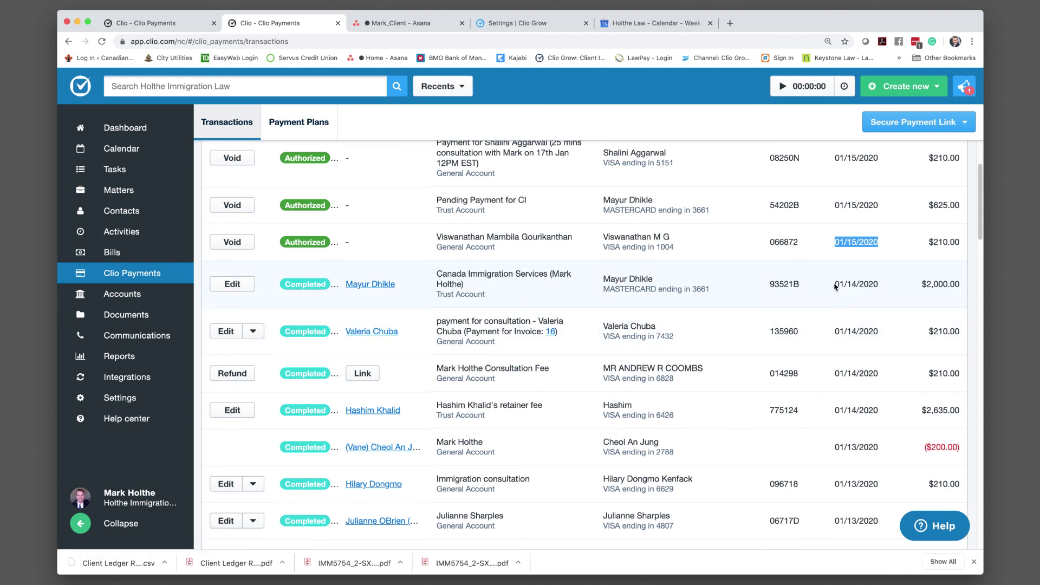
drag(836, 284, 891, 284)
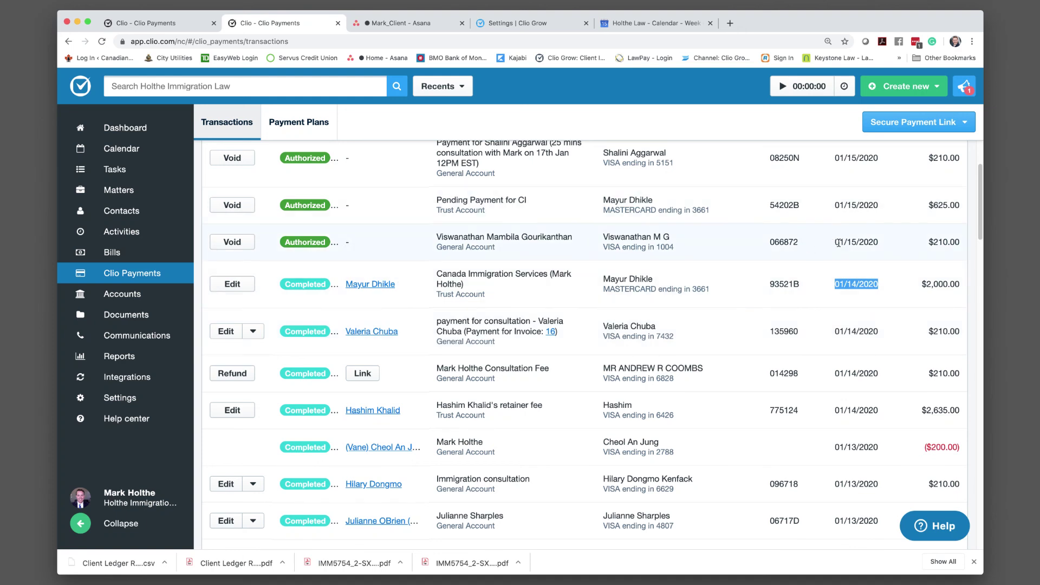
drag(837, 242, 876, 242)
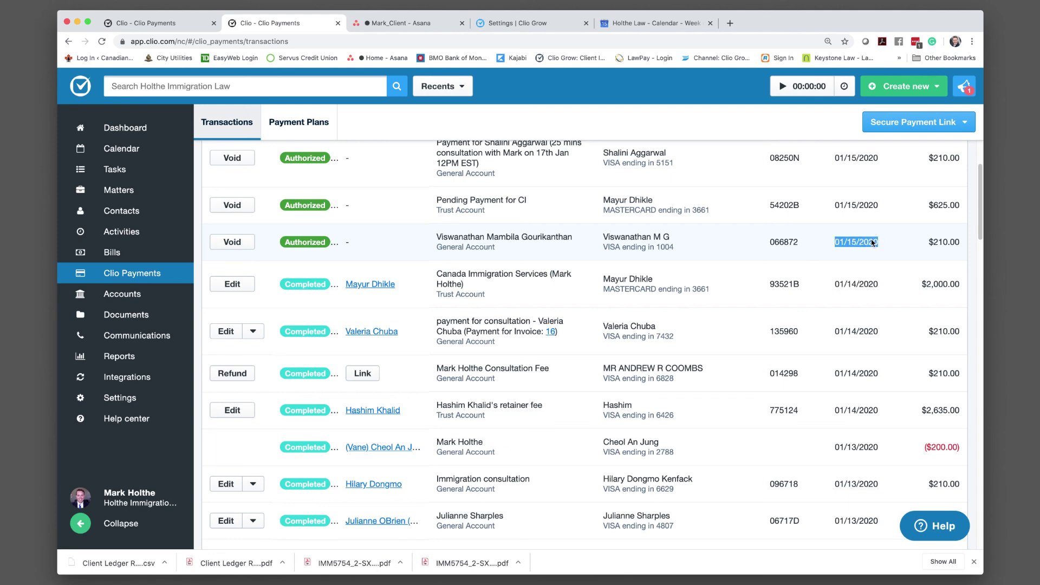
scroll(560, 274, up, 3)
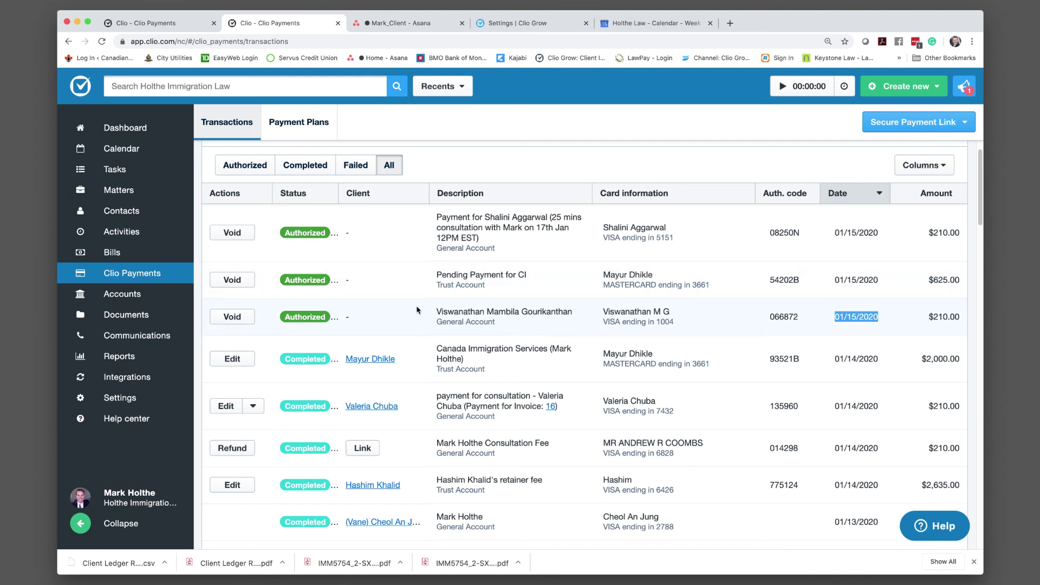
scroll(574, 320, down, 5)
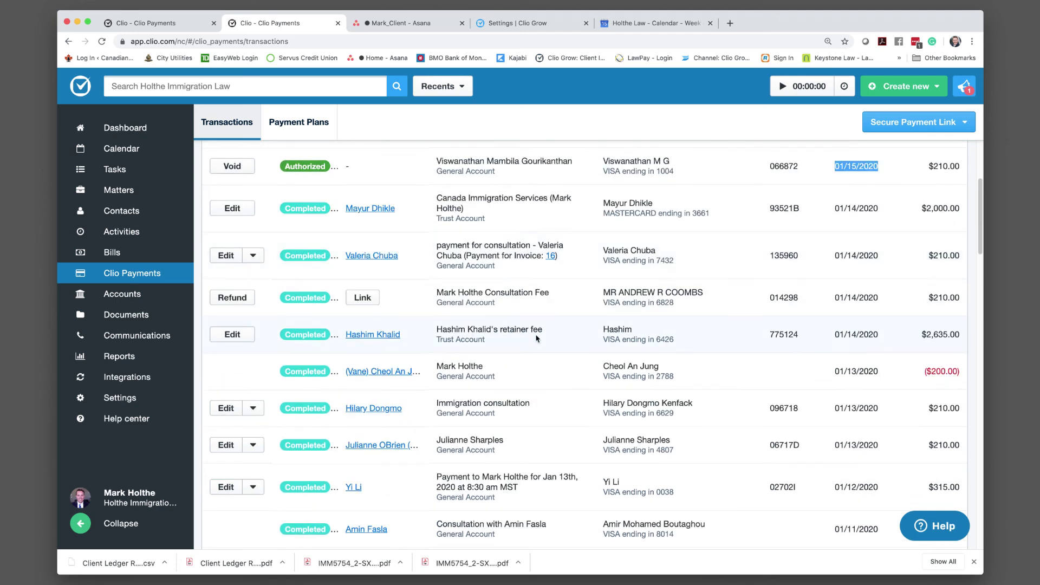